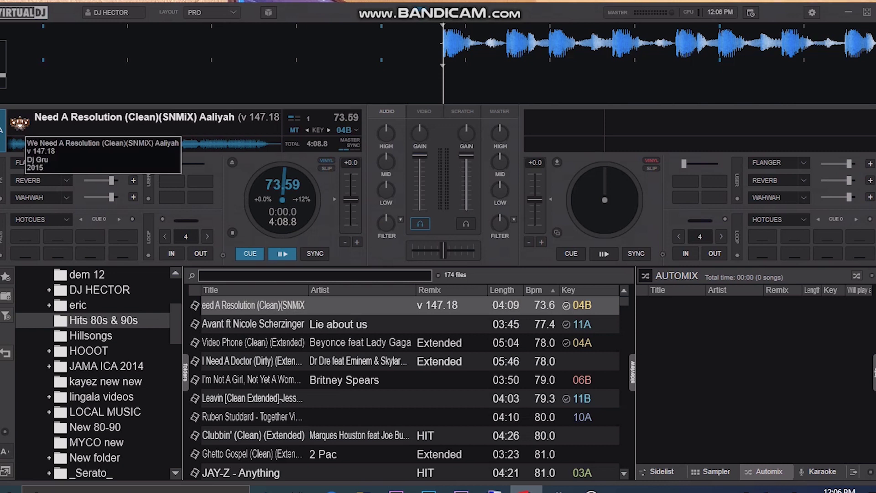
# Step: Show the info pane with cover art and tags for the selected track We Need A Resolution
pyautogui.click(19, 124)
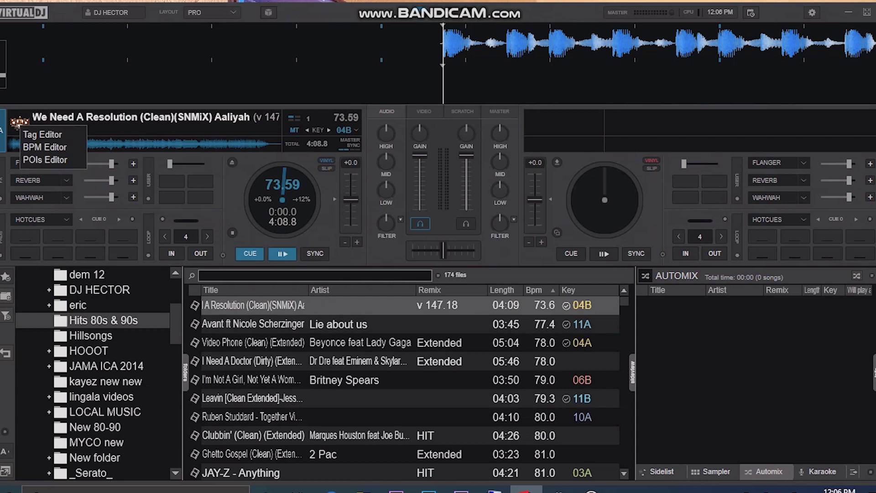
pyautogui.click(45, 147)
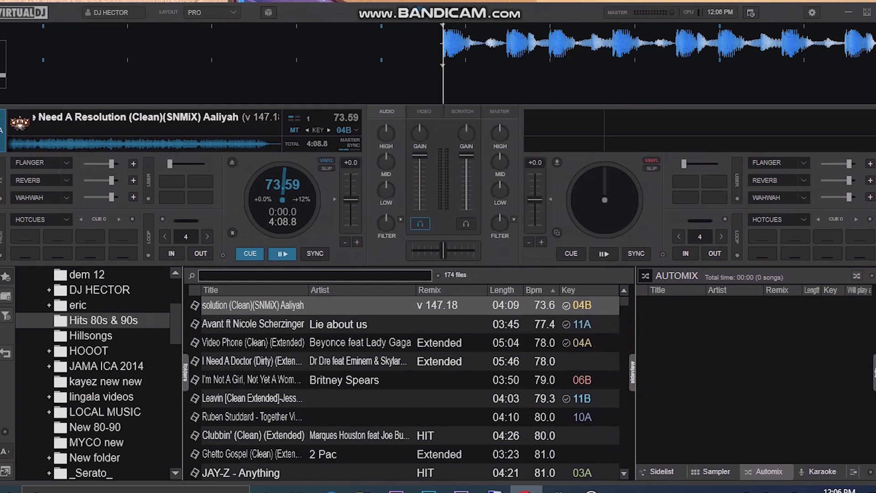
pyautogui.click(875, 372)
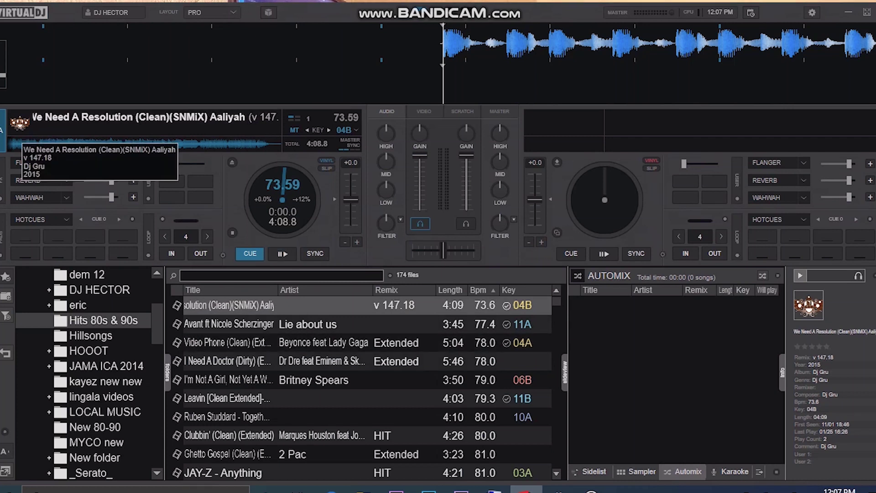
# Step: Open the loaded track's cover art selection from the Tag Editor and start selecting a new image file
pyautogui.click(20, 124)
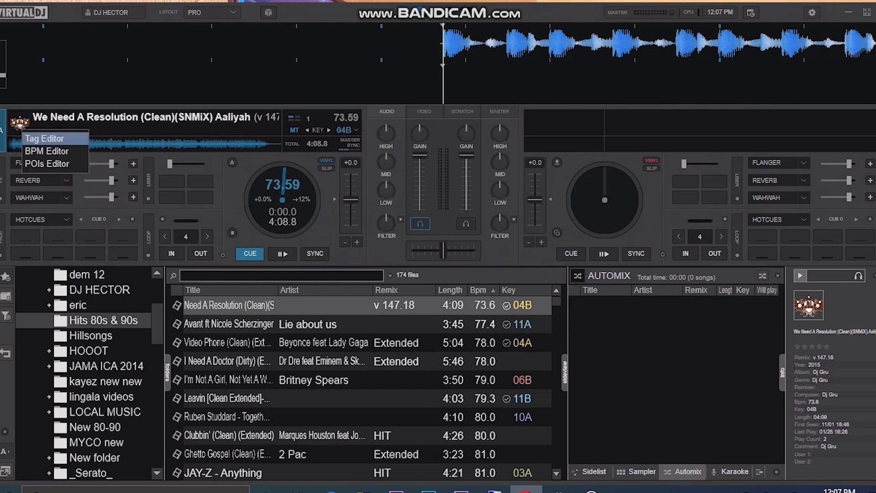
pyautogui.click(45, 139)
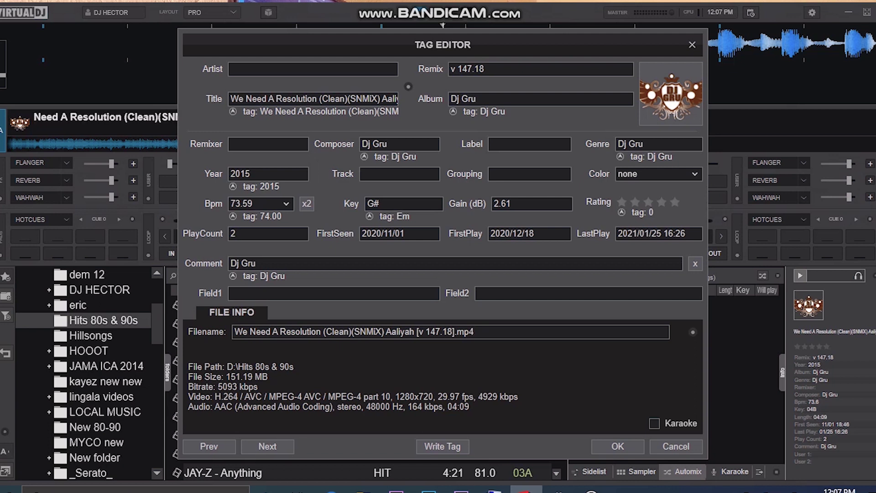
pyautogui.click(671, 94)
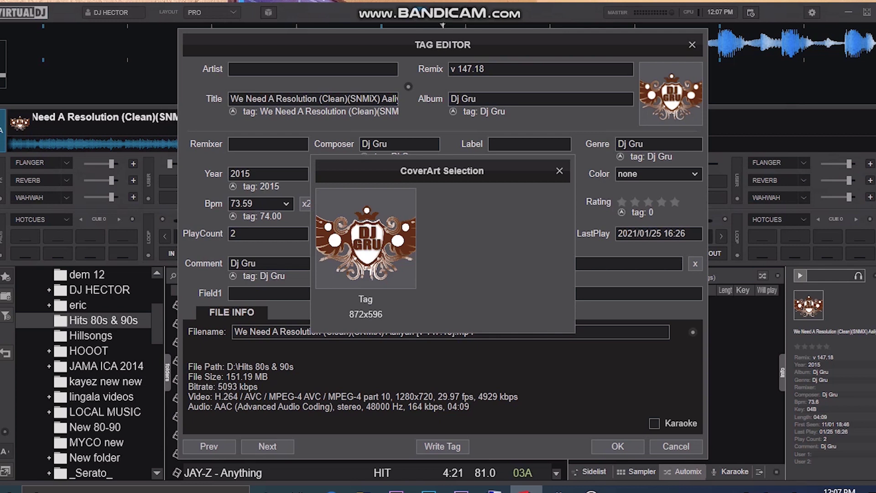
pyautogui.moveTo(441, 171); pyautogui.dragTo(313, 147)
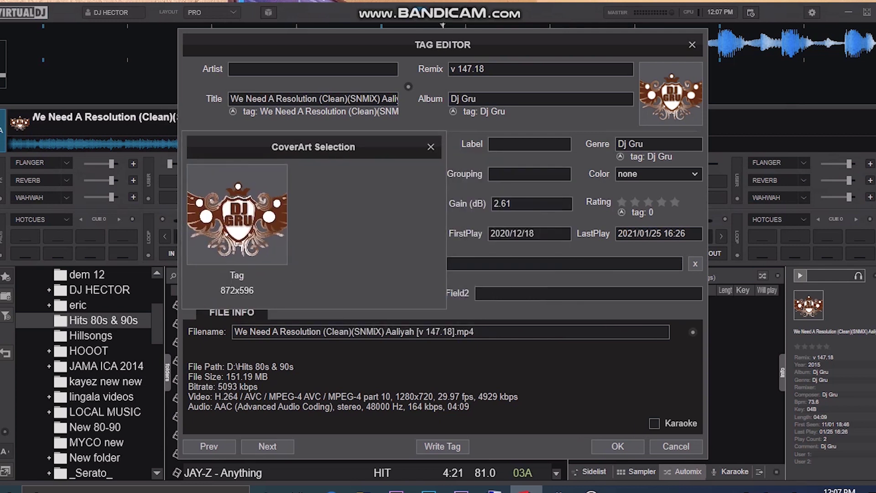
pyautogui.rightClick(265, 218)
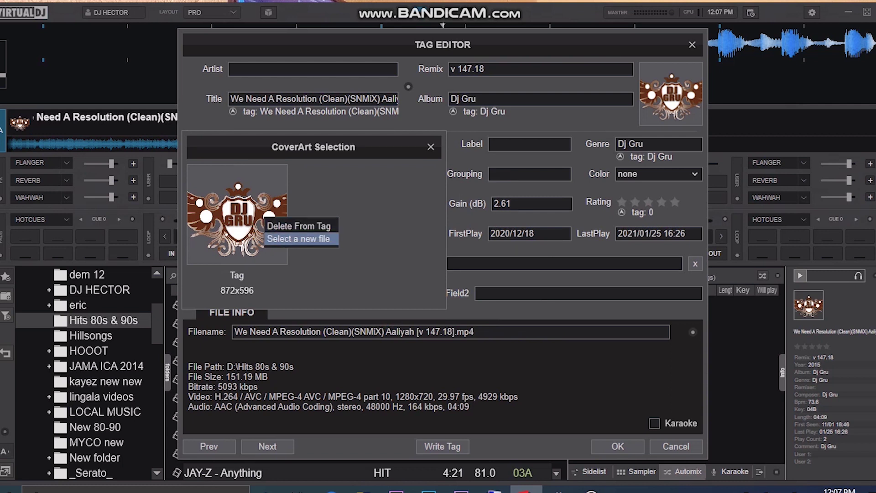
pyautogui.click(298, 239)
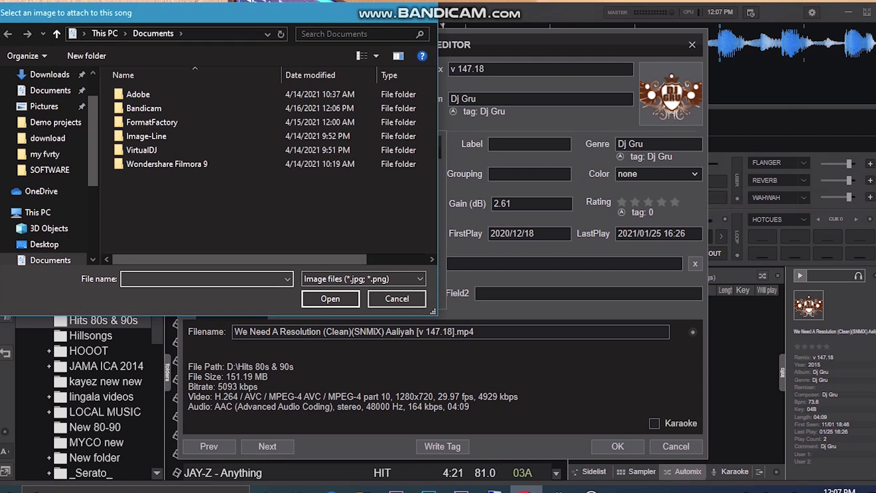
# Step: Attach the JPG image 4 from the DJ HECTOR folder on drive D as the track's cover art and save the tags
pyautogui.scroll(-3, 45, 183)
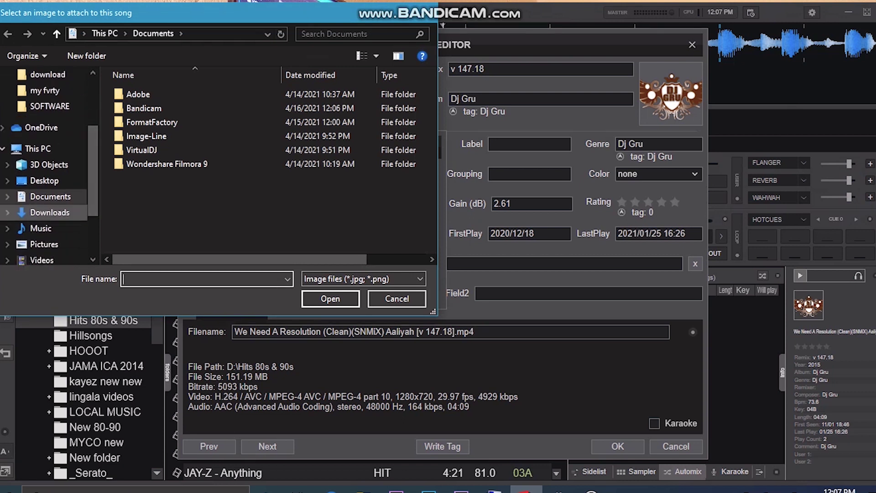
pyautogui.scroll(-2, 46, 182)
pyautogui.click(58, 224)
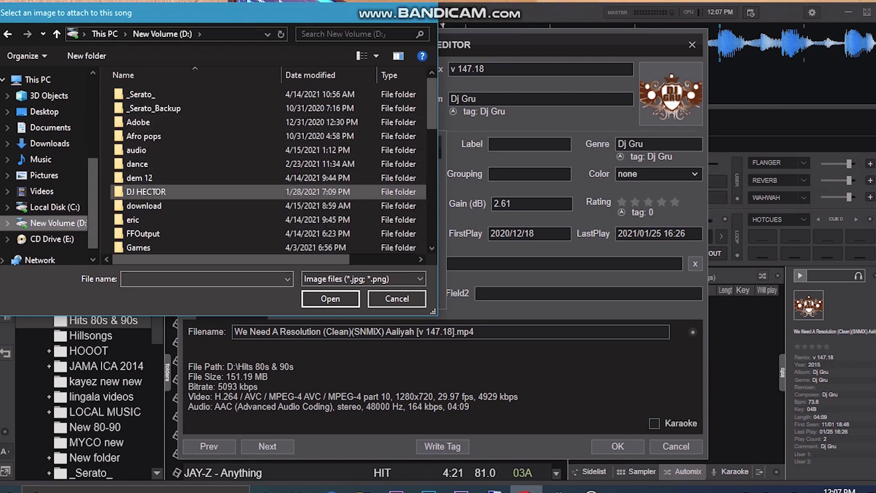
pyautogui.doubleClick(144, 191)
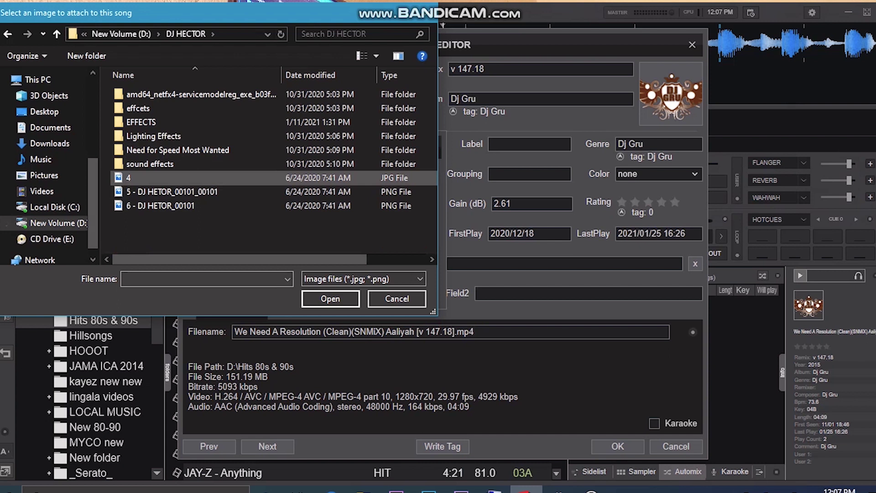
pyautogui.click(205, 178)
pyautogui.click(330, 298)
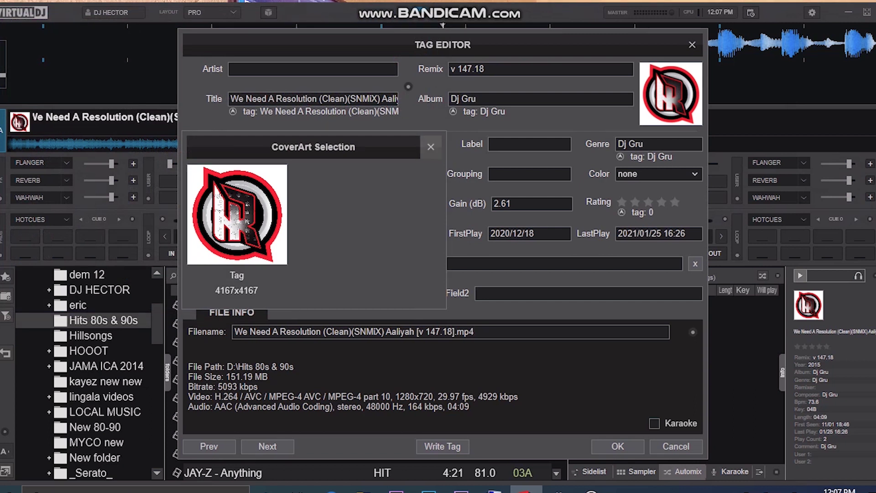
pyautogui.click(431, 147)
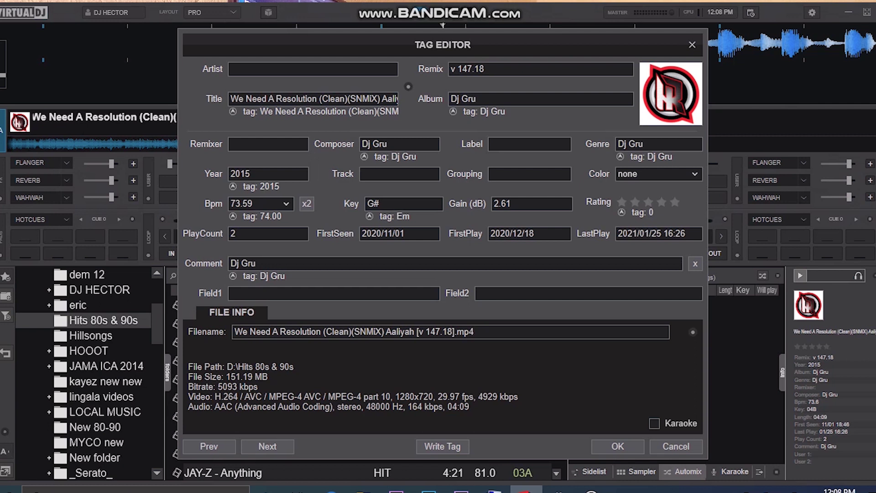
pyautogui.press('Return')
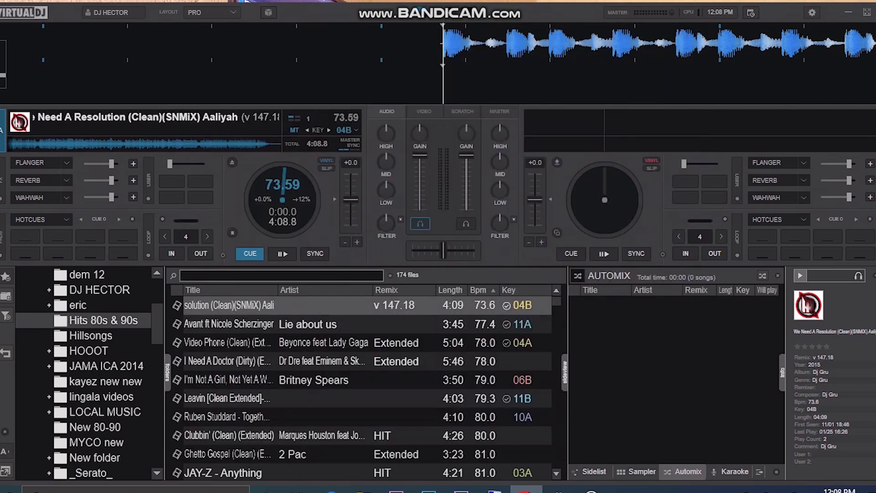
# Step: Select all tracks in the Hits 80s & 90s folder and view their combined artist list and cover art in the Tag Editor
pyautogui.press('Down')
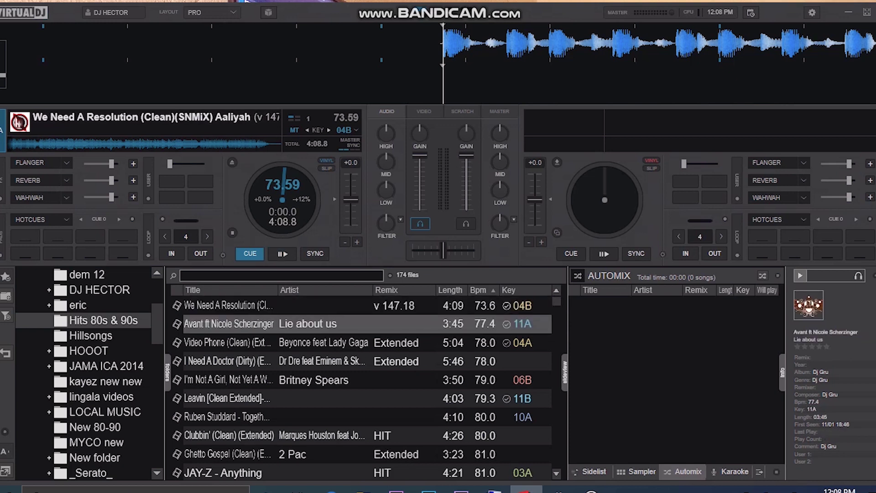
pyautogui.hotkey('ctrl', 'a')
pyautogui.rightClick(351, 368)
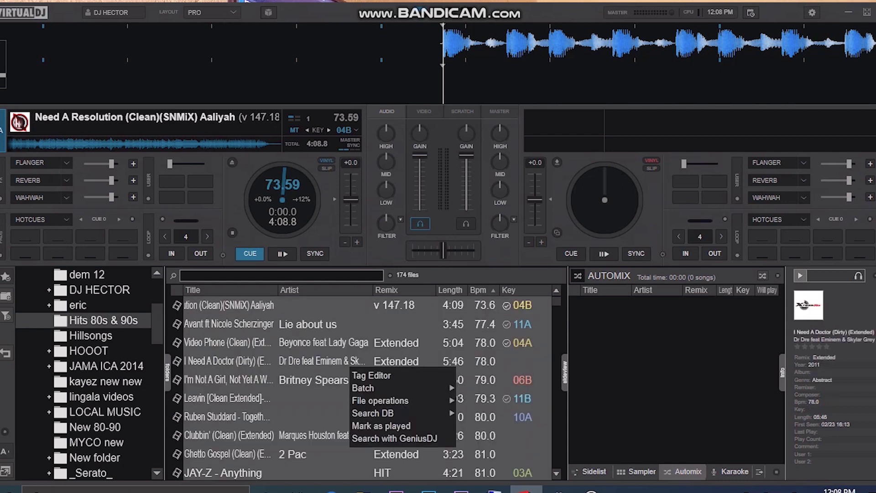
pyautogui.click(371, 375)
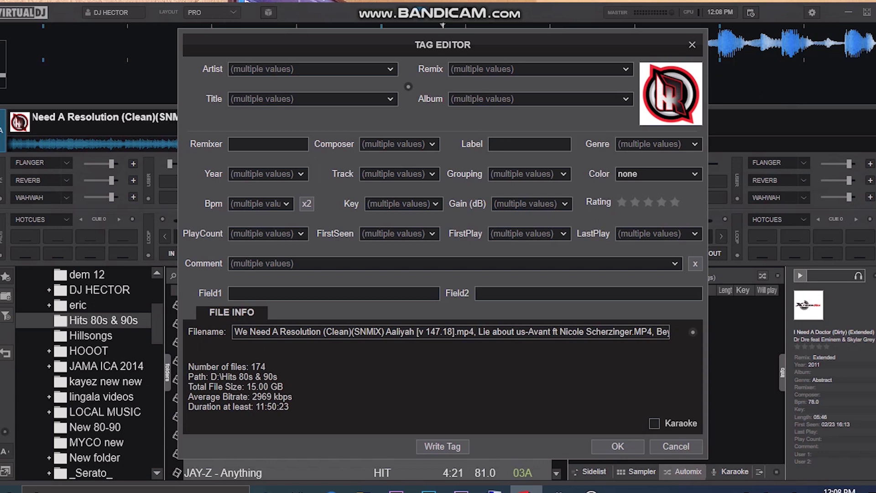
pyautogui.click(390, 69)
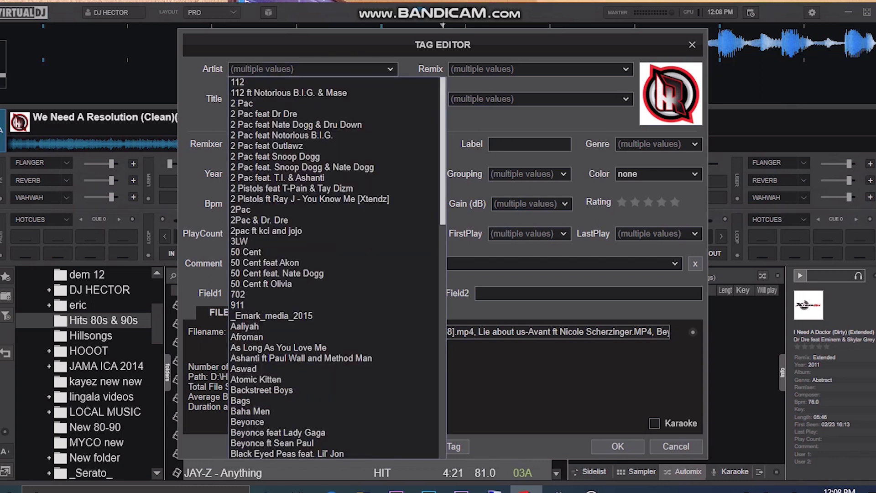
pyautogui.click(390, 70)
pyautogui.click(671, 94)
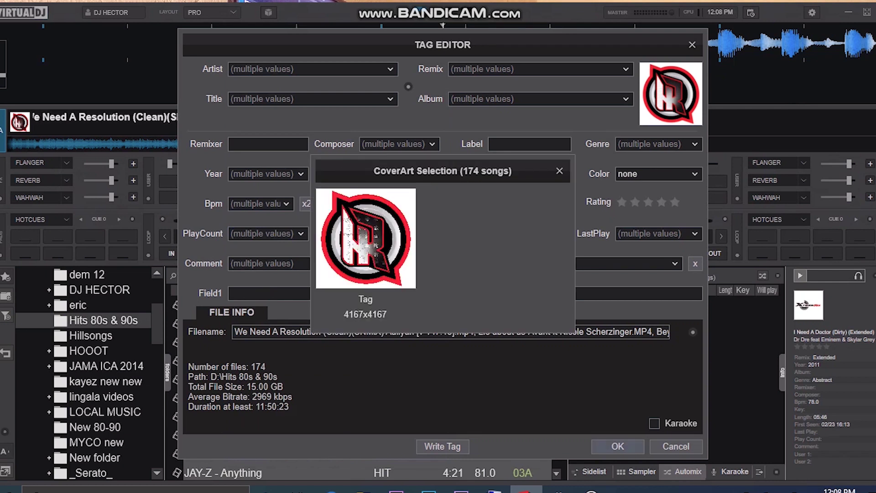
pyautogui.click(618, 447)
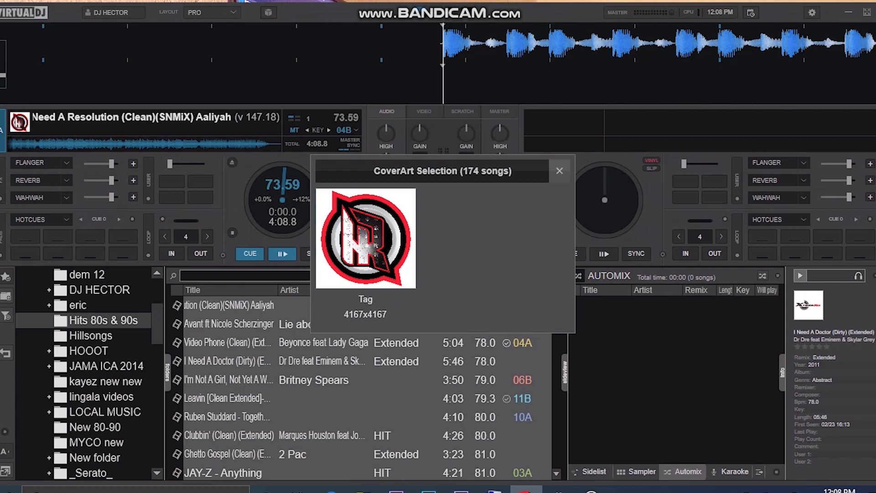
pyautogui.press('Escape')
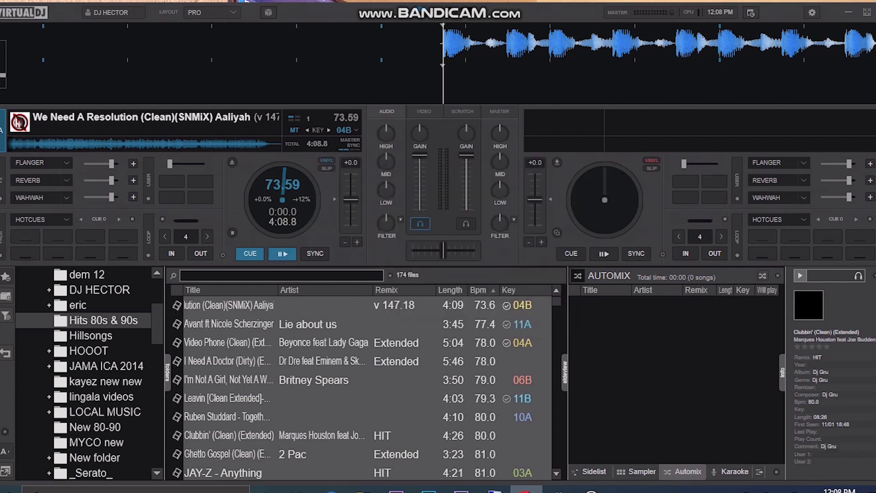
# Step: Open the Tag Editor for the single track Leavin [Clean Extended] and start choosing an image for its cover art
pyautogui.click(452, 436)
pyautogui.click(453, 399)
pyautogui.rightClick(453, 399)
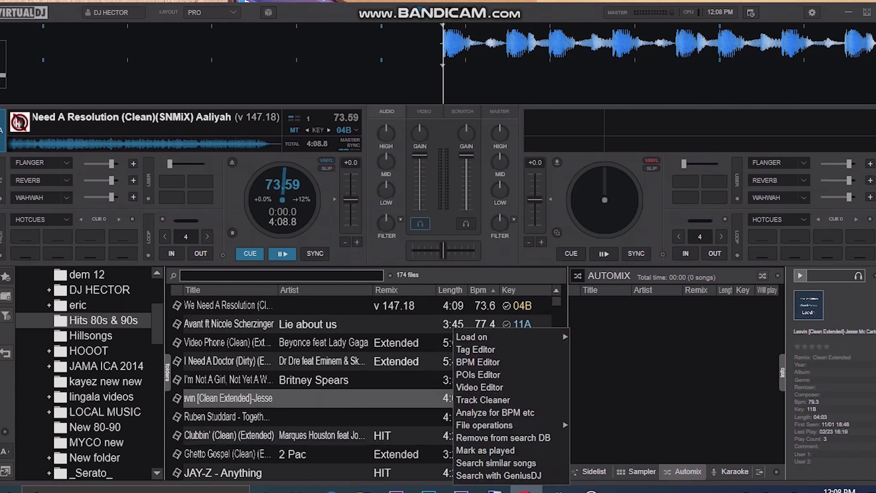
pyautogui.click(476, 349)
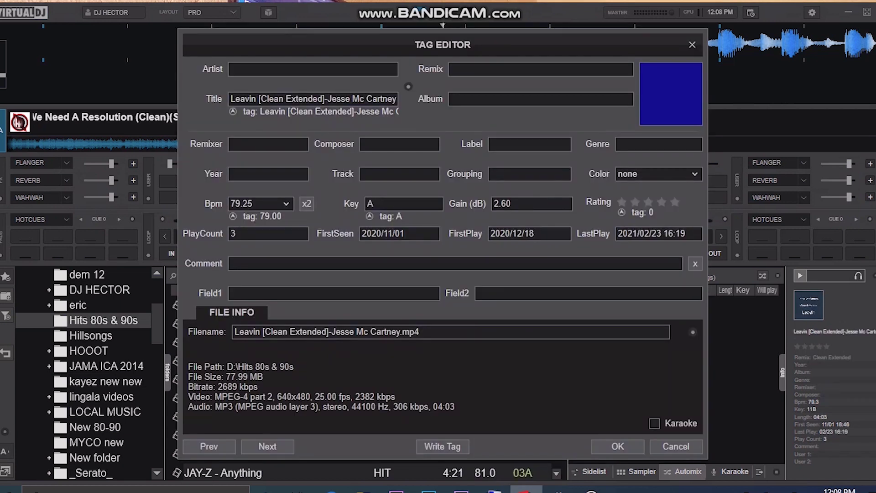
pyautogui.click(671, 94)
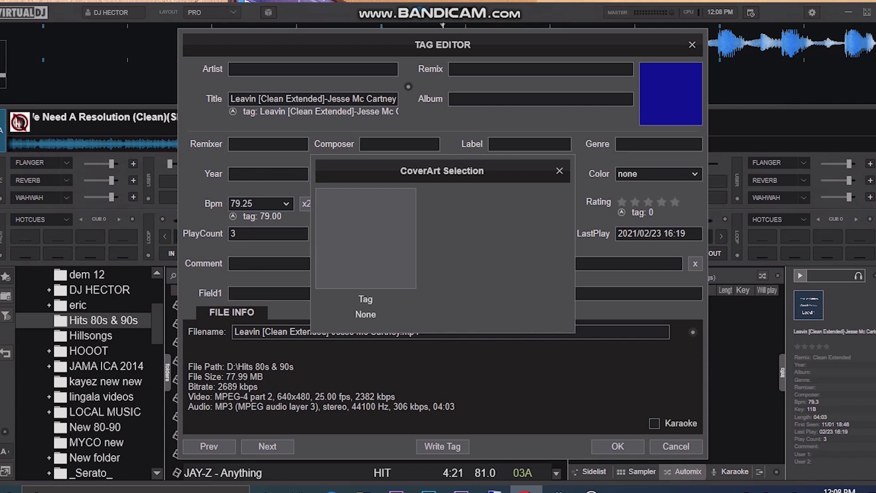
pyautogui.click(448, 263)
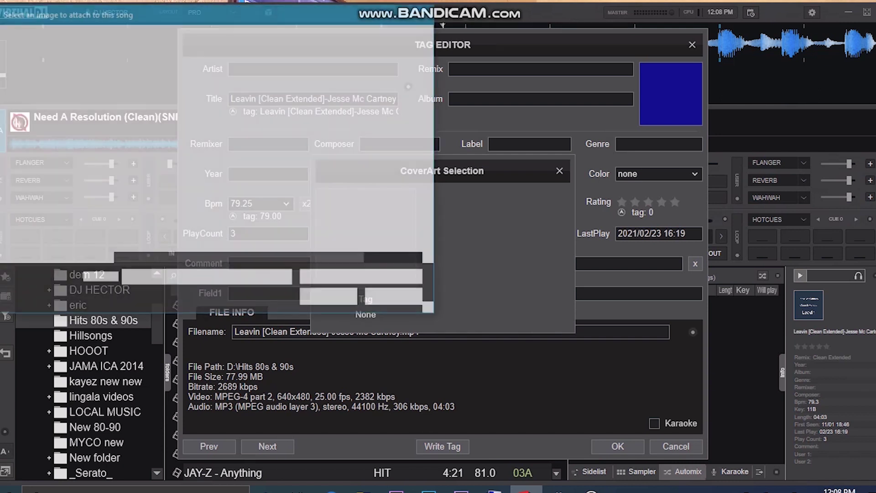
# Step: Attach the JPG image 4 as the cover art of Leavin [Clean Extended] and save its tags
pyautogui.click(174, 192)
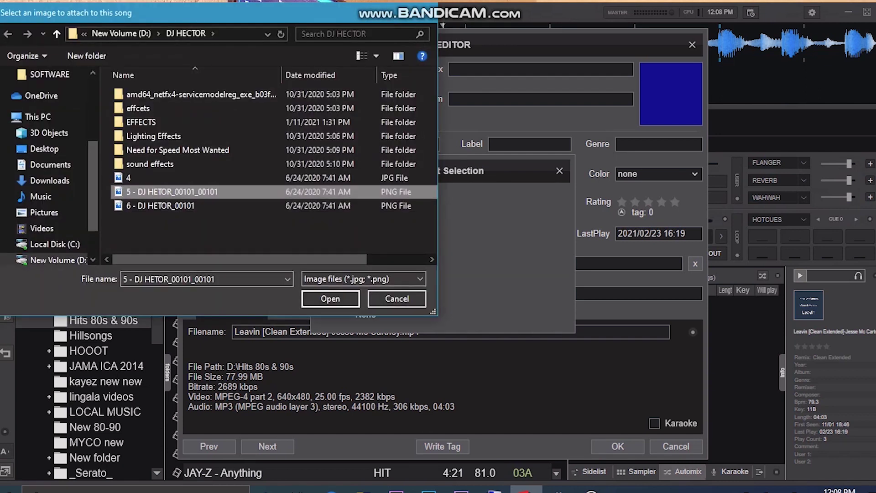
pyautogui.click(137, 177)
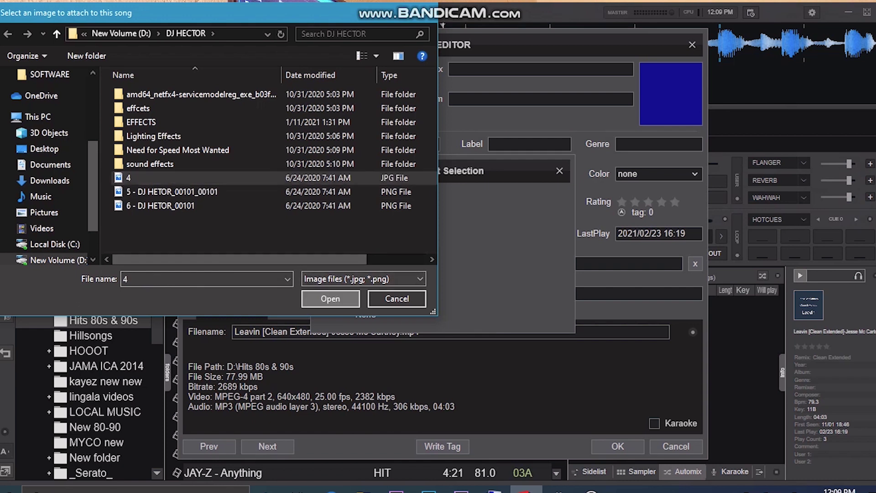
pyautogui.click(330, 298)
pyautogui.click(559, 170)
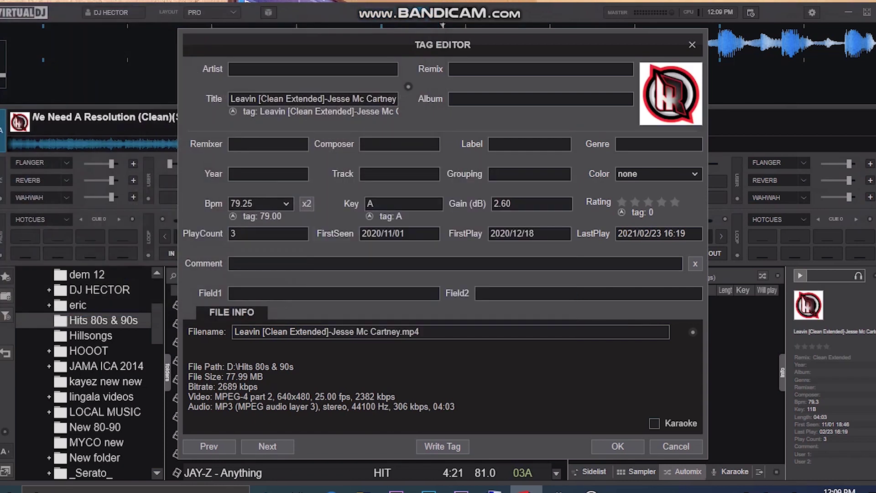
pyautogui.click(618, 446)
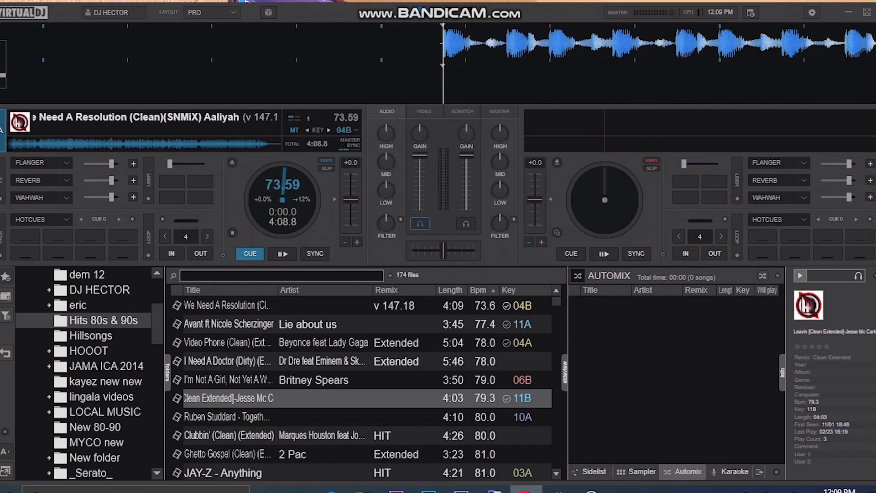
# Step: View the shared tags of all listed tracks in the Tag Editor, close it and select only the Britney Spears track
pyautogui.click(320, 417)
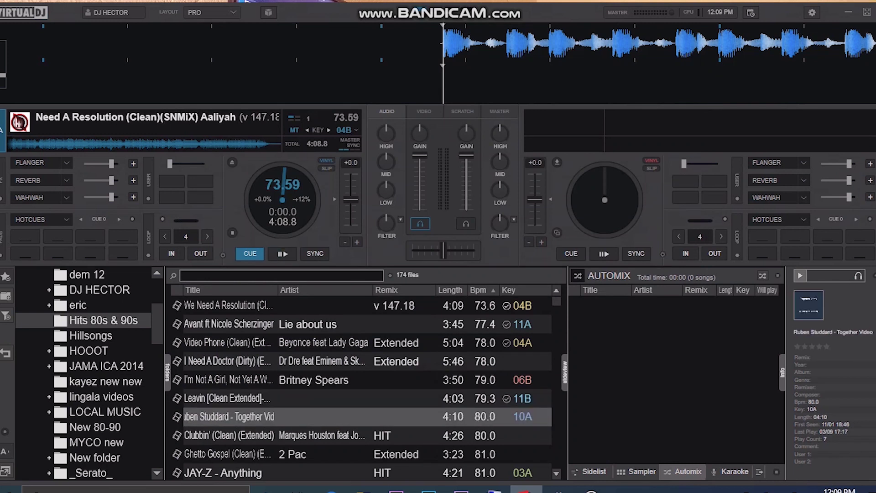
pyautogui.hotkey('ctrl', 'a')
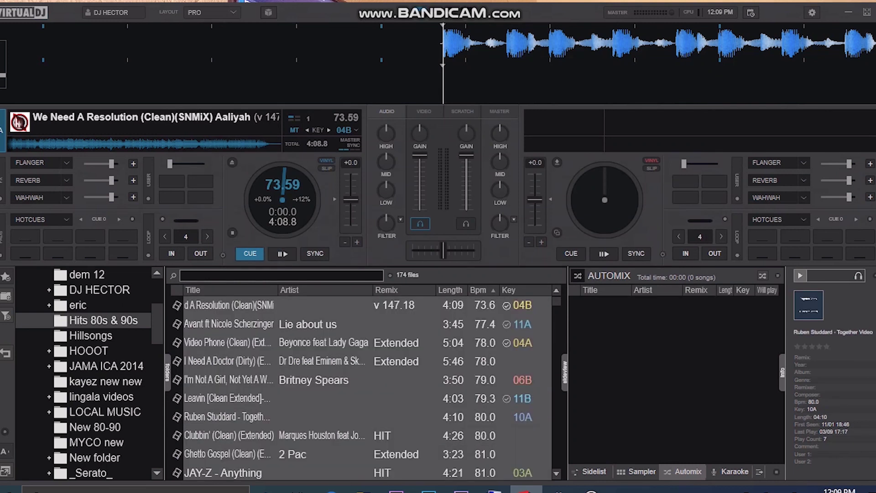
pyautogui.rightClick(426, 436)
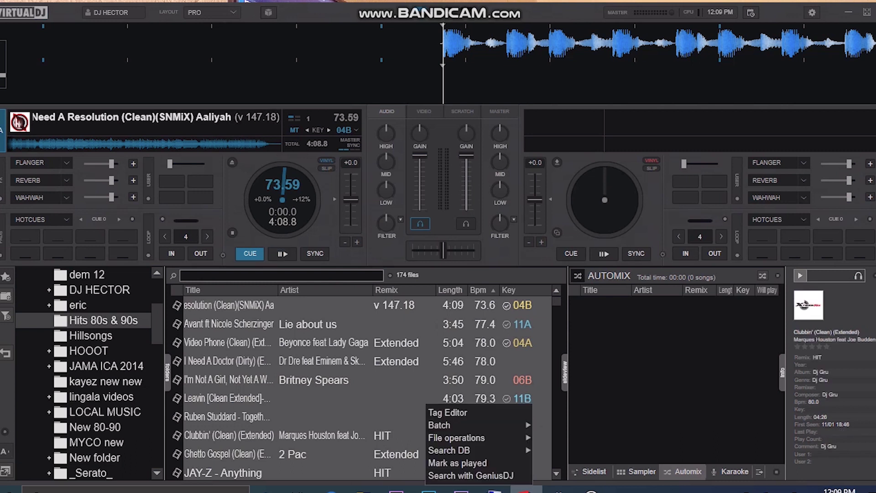
pyautogui.click(447, 412)
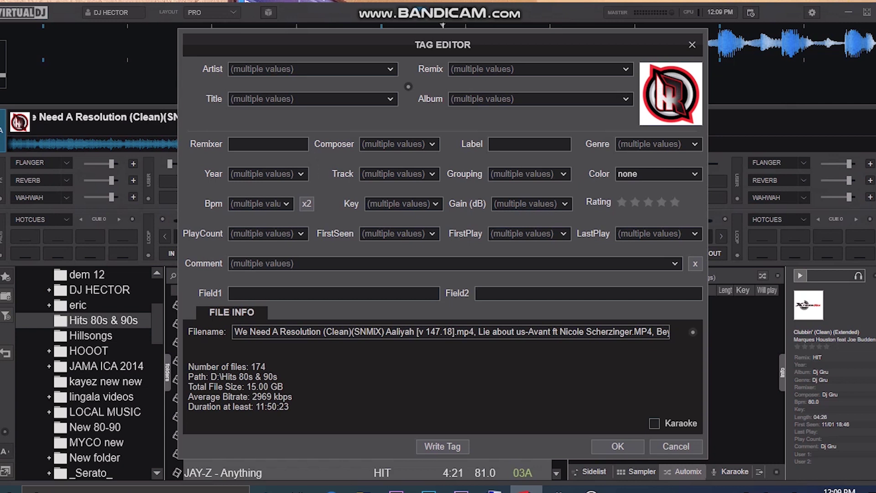
pyautogui.press('Escape')
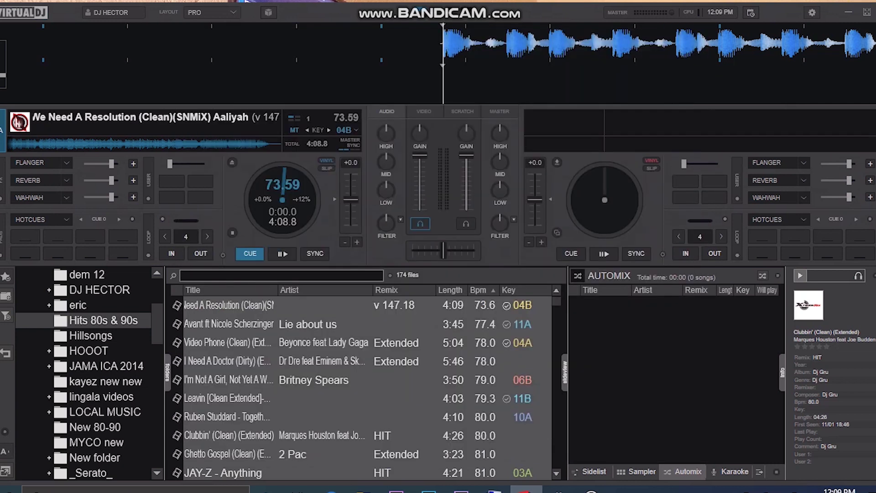
pyautogui.click(447, 417)
pyautogui.click(410, 379)
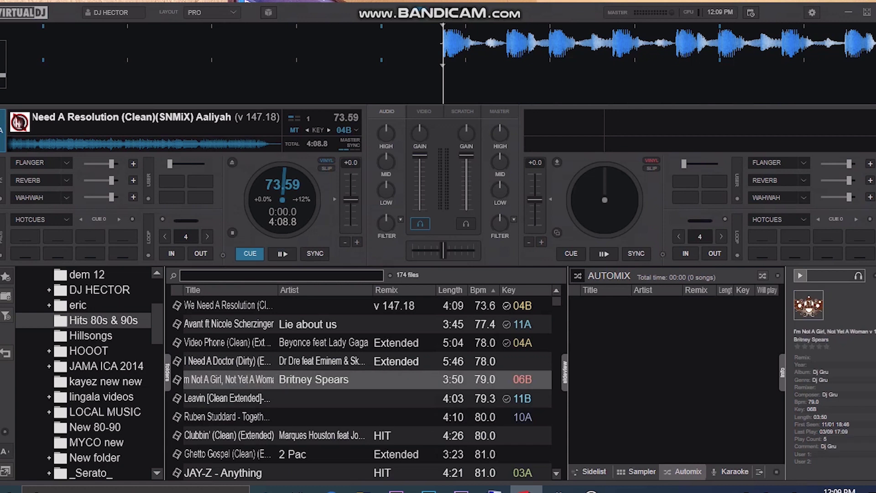
# Step: Bring up the editor choices for the loaded track from its cover art on the deck
pyautogui.press('space')
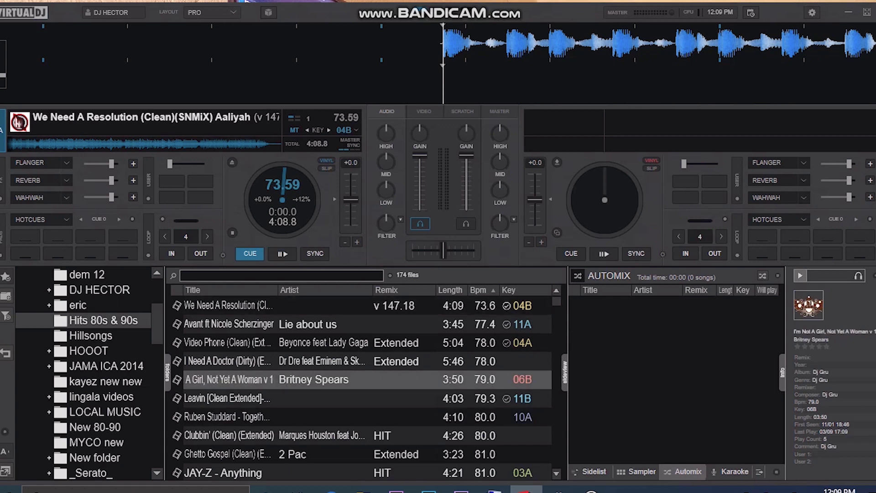
pyautogui.scroll(-3, 365, 386)
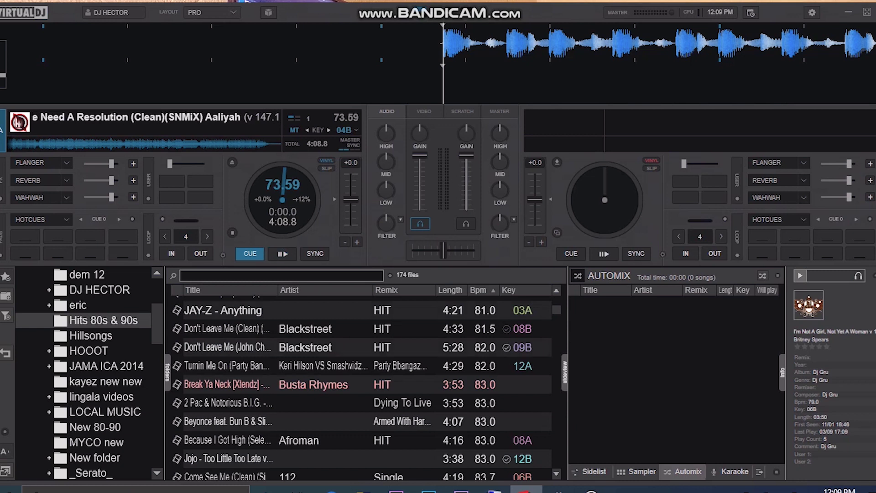
pyautogui.rightClick(23, 123)
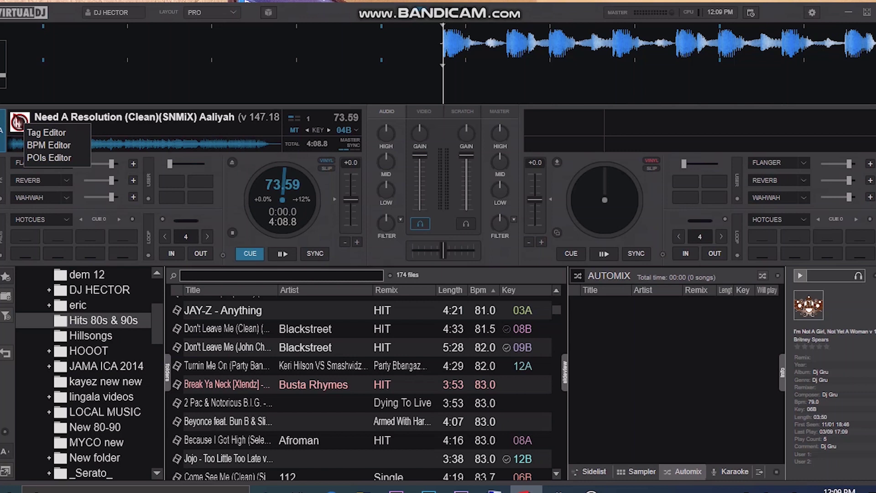